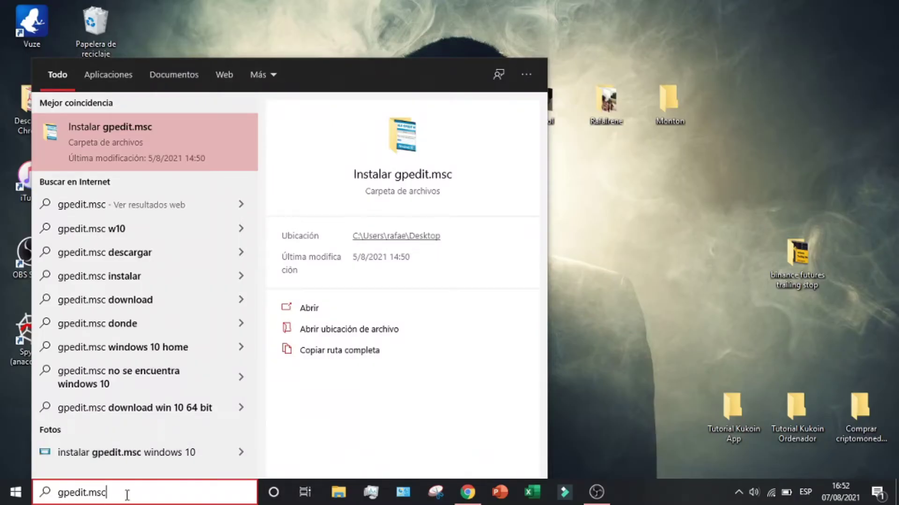
Search Windows for "proteccion" and open the "Crear un punto de restauración" settings.
{"action": "key", "text": "ctrl+a"}
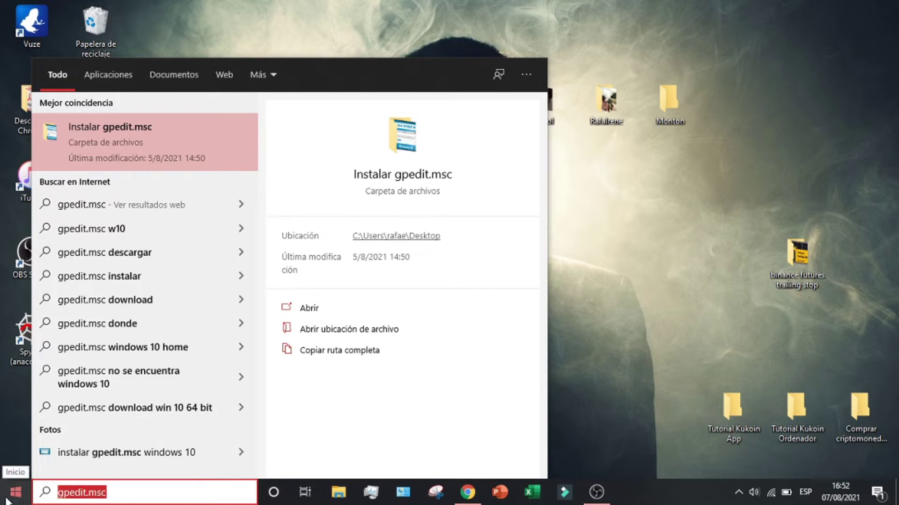
{"action": "type", "text": "proteccion"}
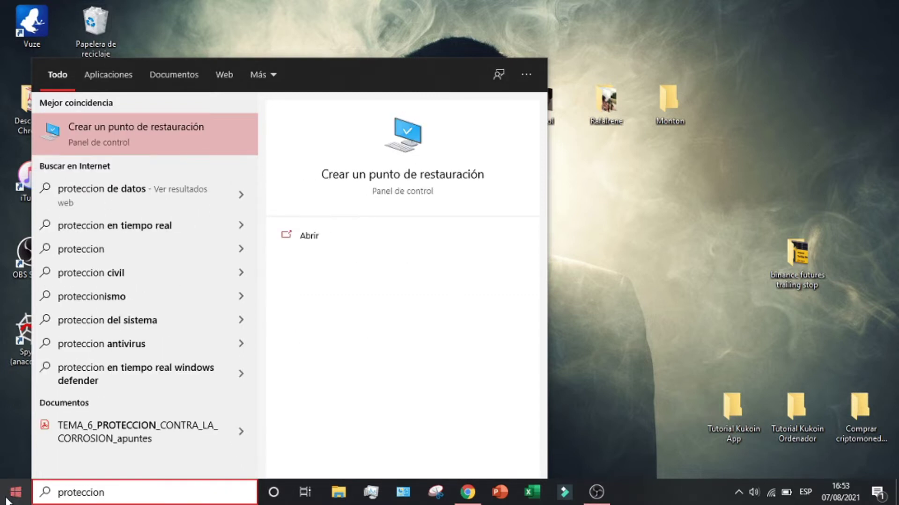
{"action": "left_click", "coordinate": [142, 135]}
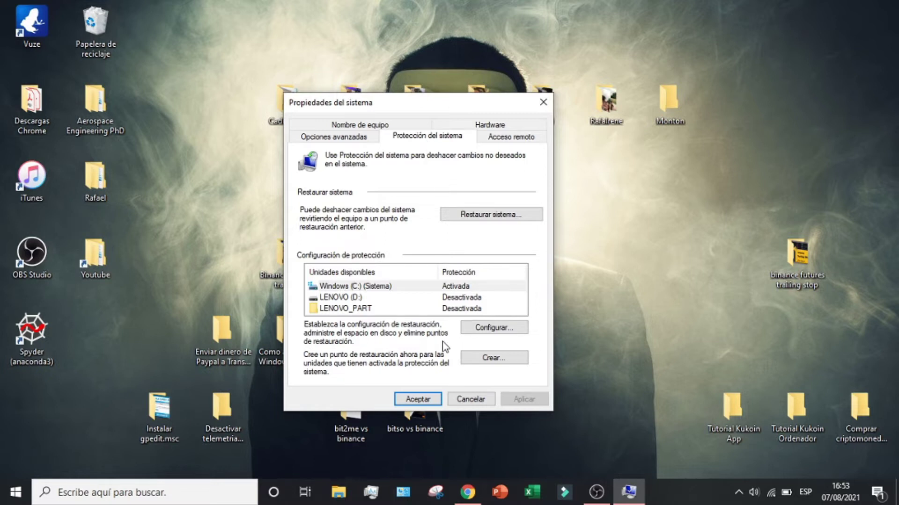
Inspect the system protection and maximum disk usage settings of the Windows (C:) drive, cancelling any change.
{"action": "left_click", "coordinate": [346, 286]}
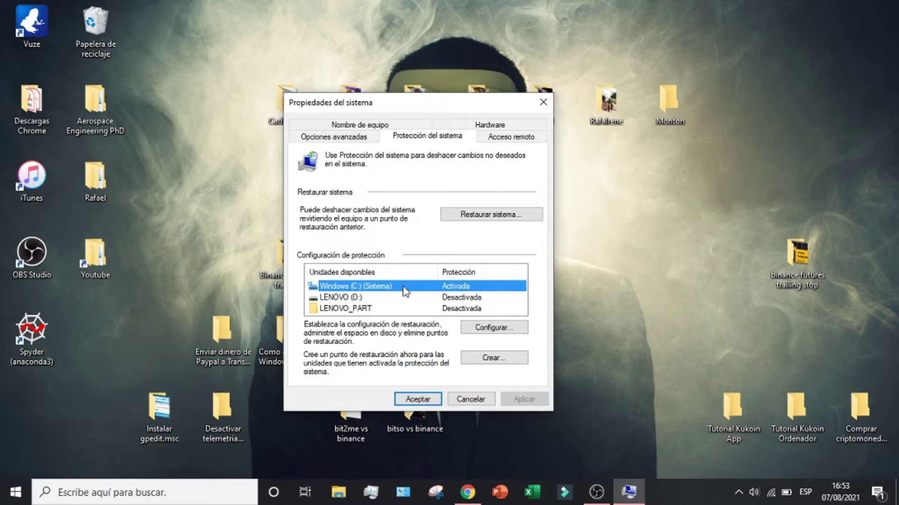
{"action": "left_click", "coordinate": [490, 327]}
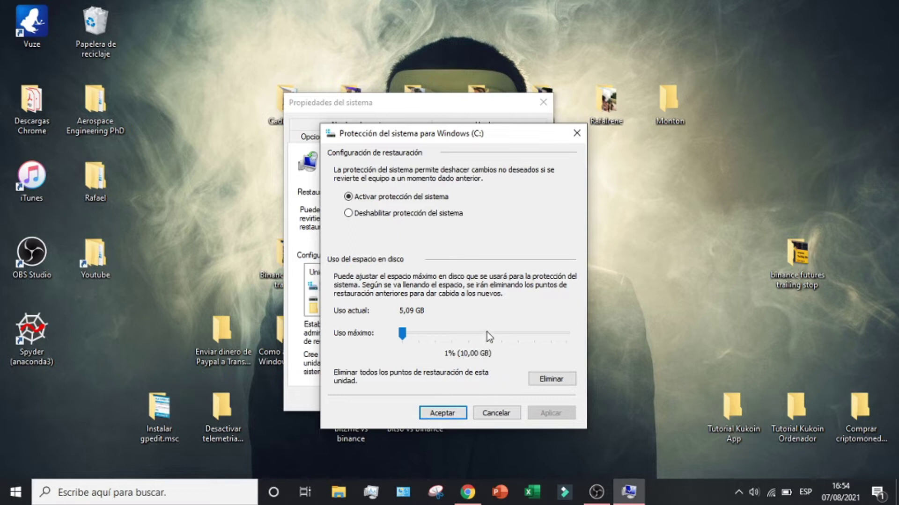
{"action": "left_click_drag", "start_coordinate": [451, 342], "coordinate": [395, 351]}
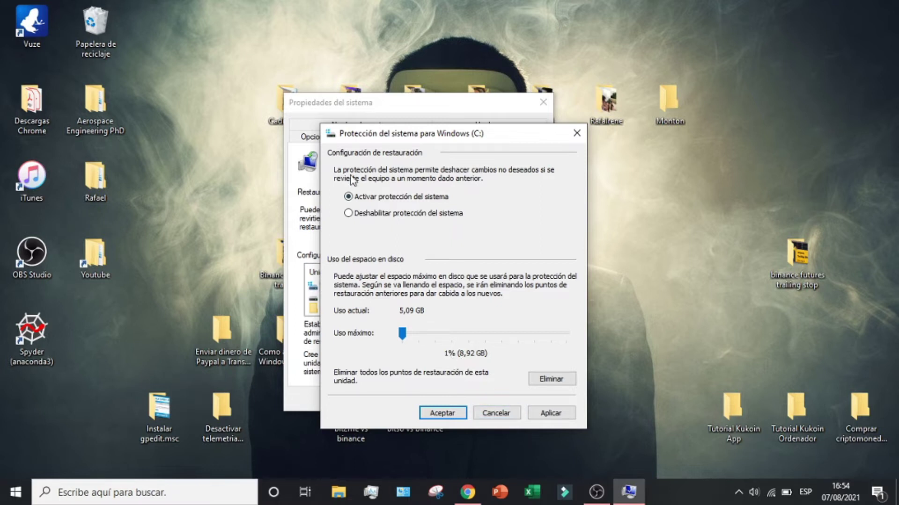
{"action": "left_click", "coordinate": [497, 413]}
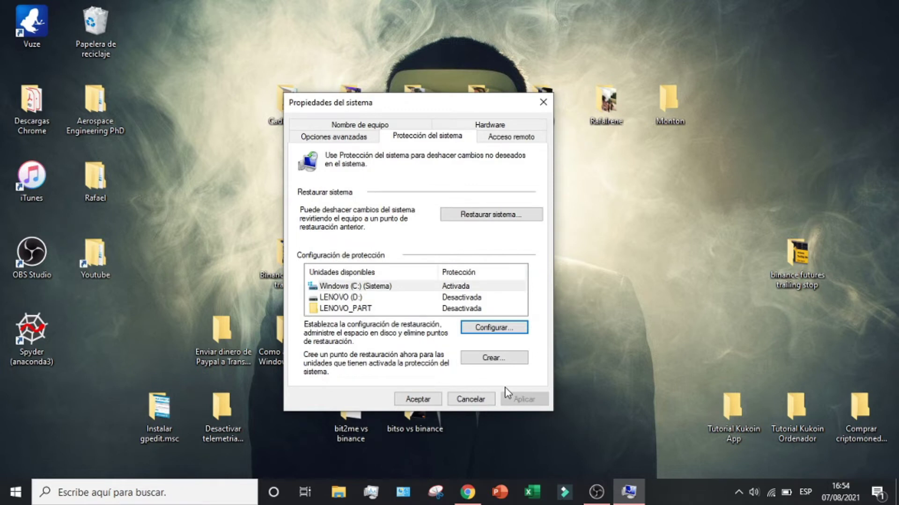
Create a restore point described as "07_08_2021 suscribete windows 10" and dismiss the completion notice.
{"action": "left_click", "coordinate": [489, 358]}
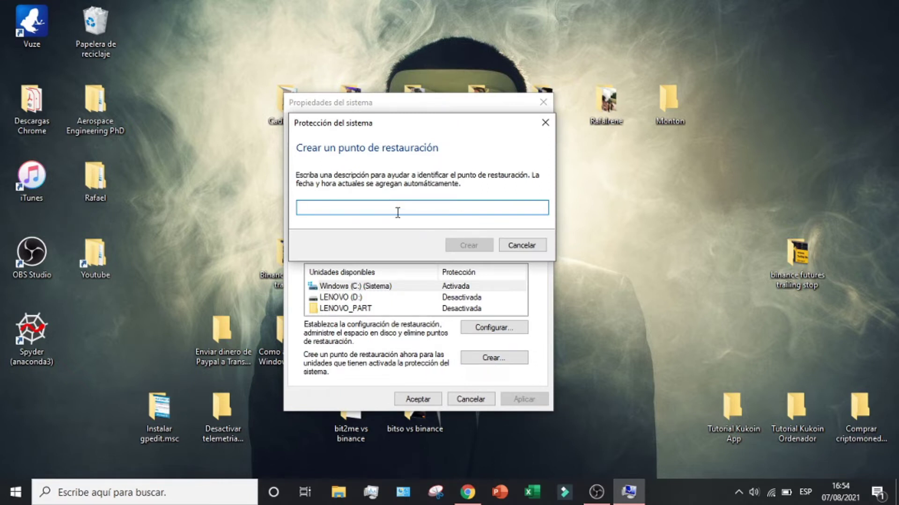
{"action": "type", "text": "07_0"}
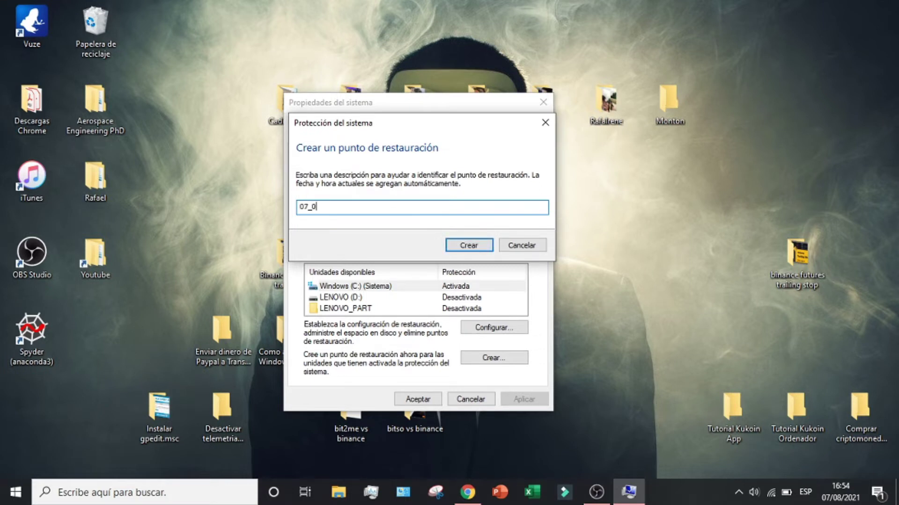
{"action": "type", "text": "8_2021 suscribete windows 10"}
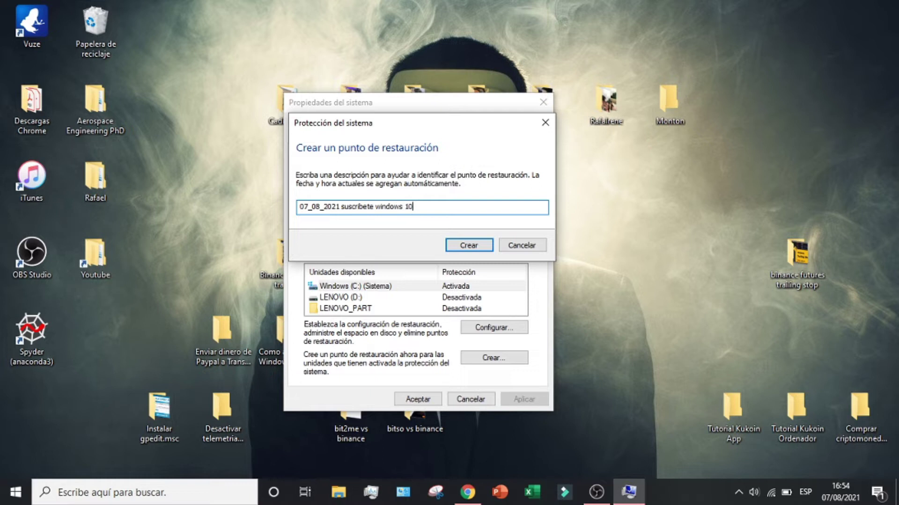
{"action": "left_click", "coordinate": [477, 245]}
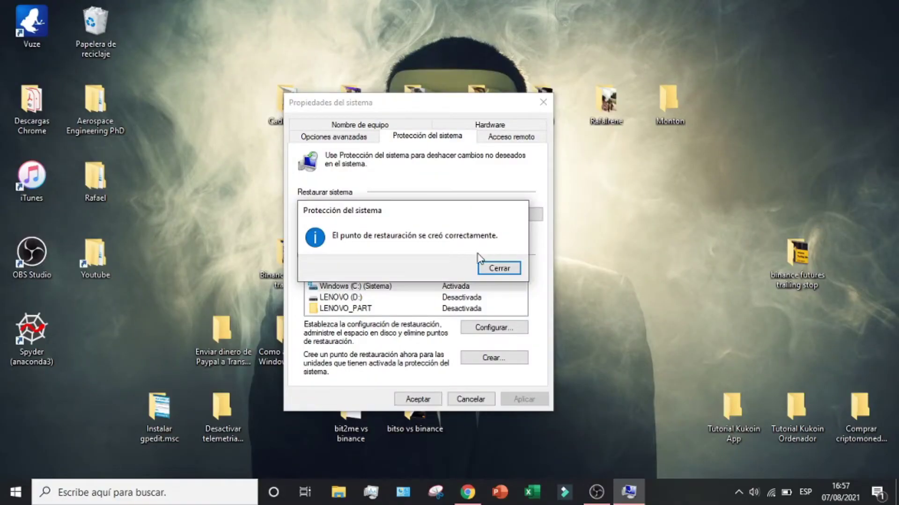
{"action": "left_click", "coordinate": [487, 270]}
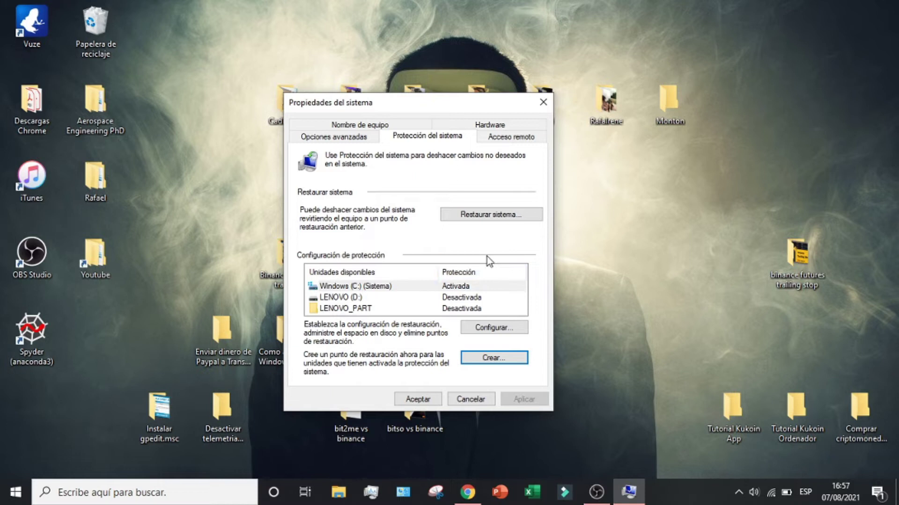
Check the list of available restore points in System Restore, cancel the wizard and close the system properties.
{"action": "left_click", "coordinate": [500, 215]}
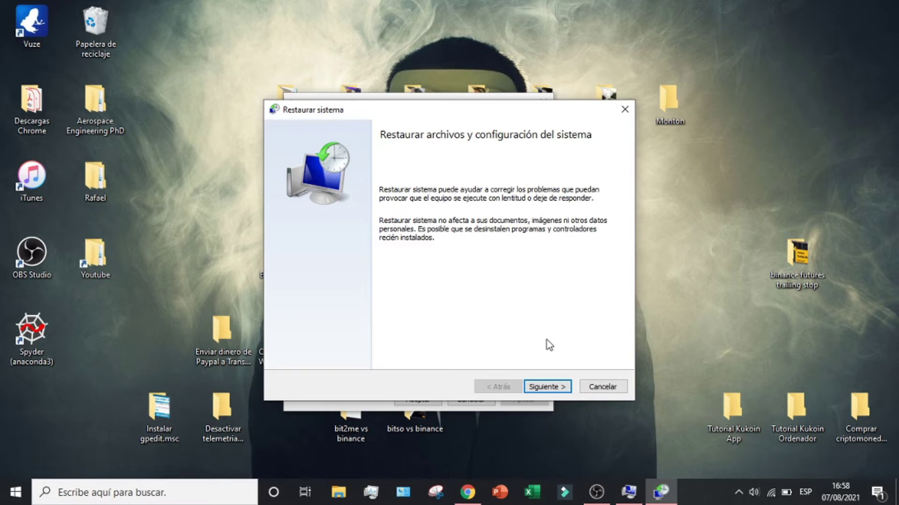
{"action": "left_click", "coordinate": [560, 386]}
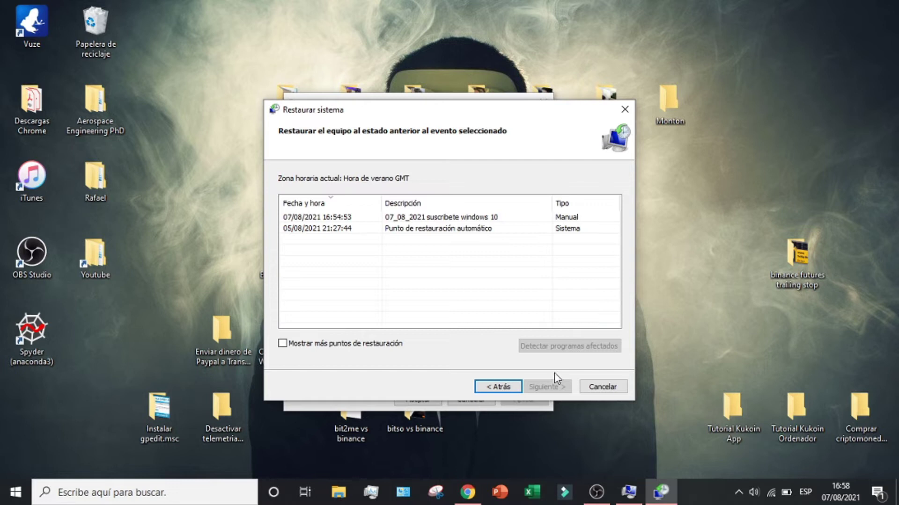
{"action": "left_click", "coordinate": [604, 388]}
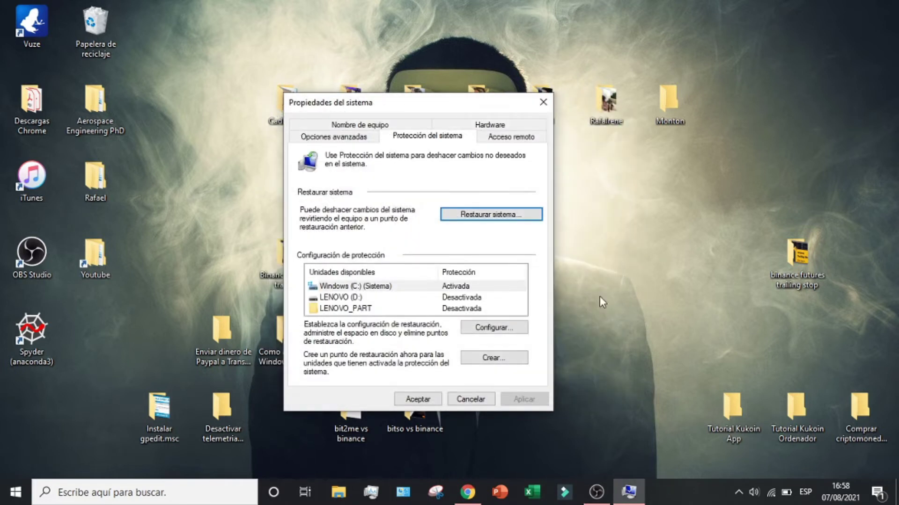
{"action": "left_click", "coordinate": [542, 100]}
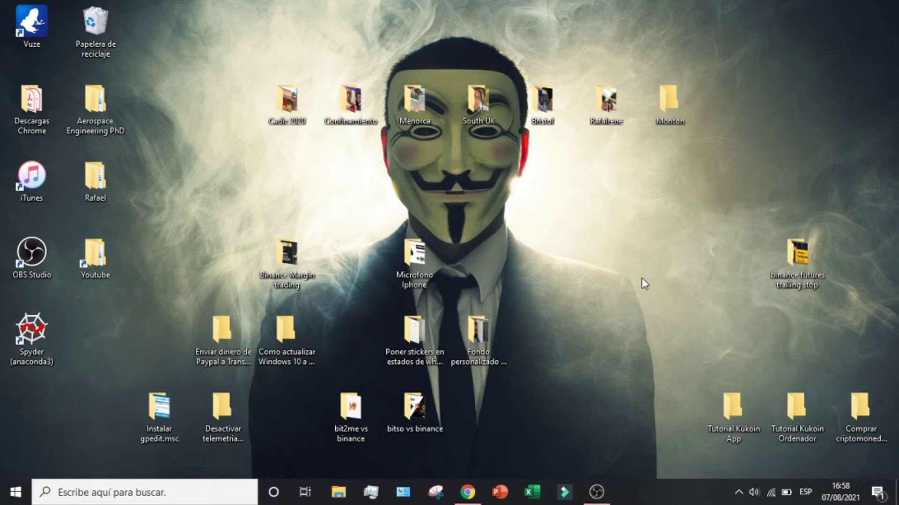
Search Windows for "windows defe" and open Seguridad de Windows.
{"action": "left_click", "coordinate": [197, 487]}
{"action": "type", "text": "windows defe"}
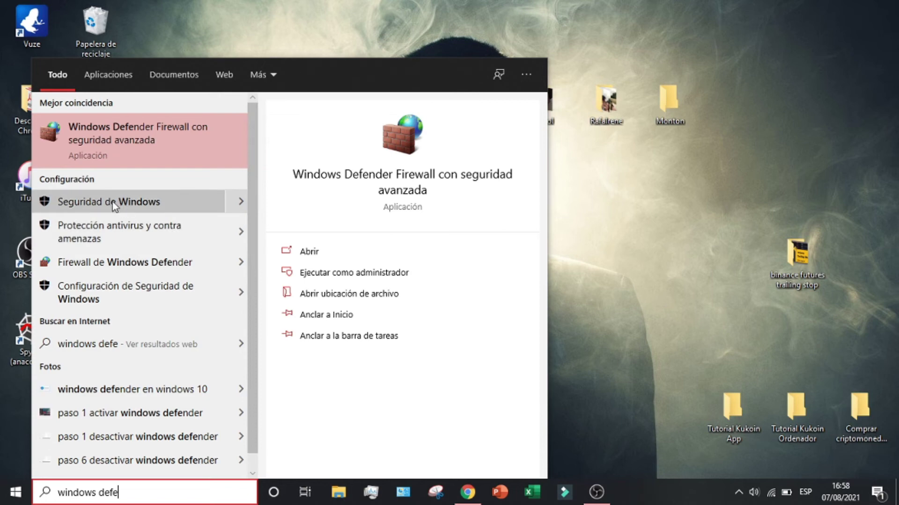
{"action": "left_click", "coordinate": [113, 201]}
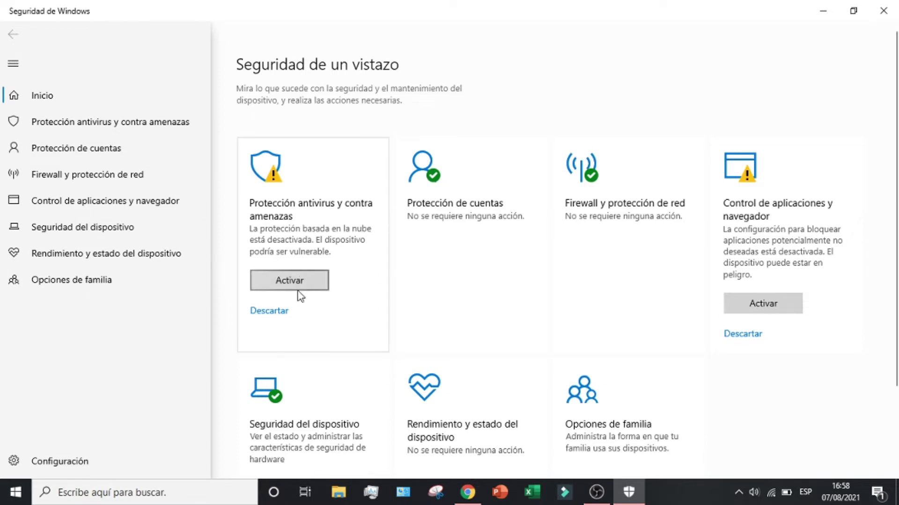
Turn off real-time protection in the antivirus and threat protection settings, and close Seguridad de Windows.
{"action": "left_click", "coordinate": [93, 125]}
{"action": "scroll", "coordinate": [376, 188], "scroll_direction": "down", "scroll_amount": 1}
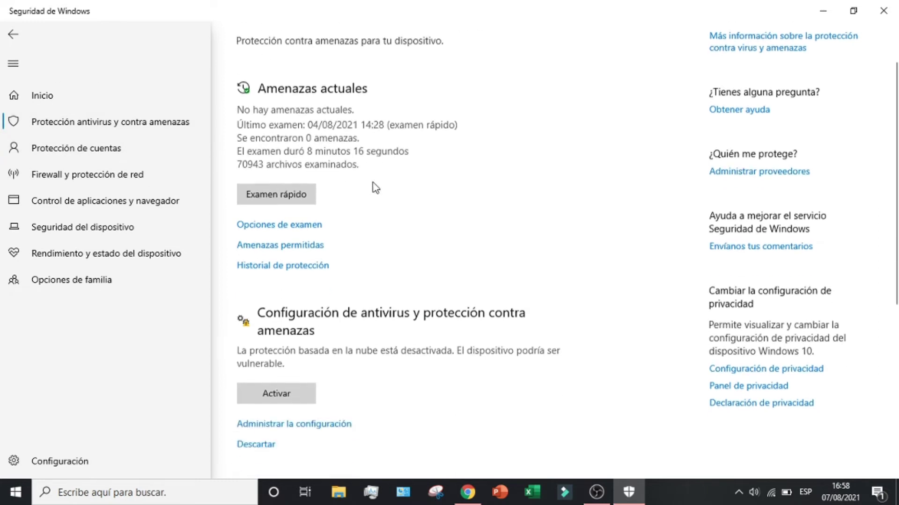
{"action": "scroll", "coordinate": [376, 187], "scroll_direction": "down", "scroll_amount": 2}
{"action": "scroll", "coordinate": [340, 346], "scroll_direction": "down", "scroll_amount": 2}
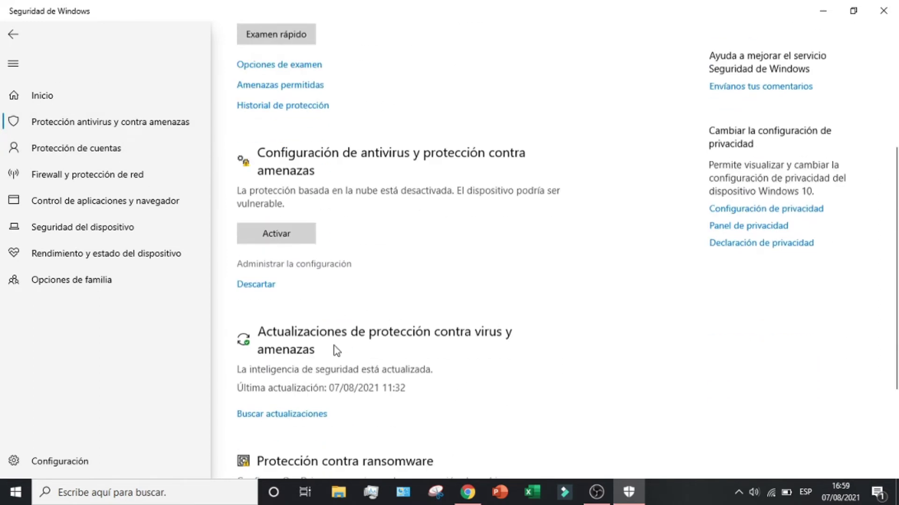
{"action": "scroll", "coordinate": [336, 350], "scroll_direction": "down", "scroll_amount": 1}
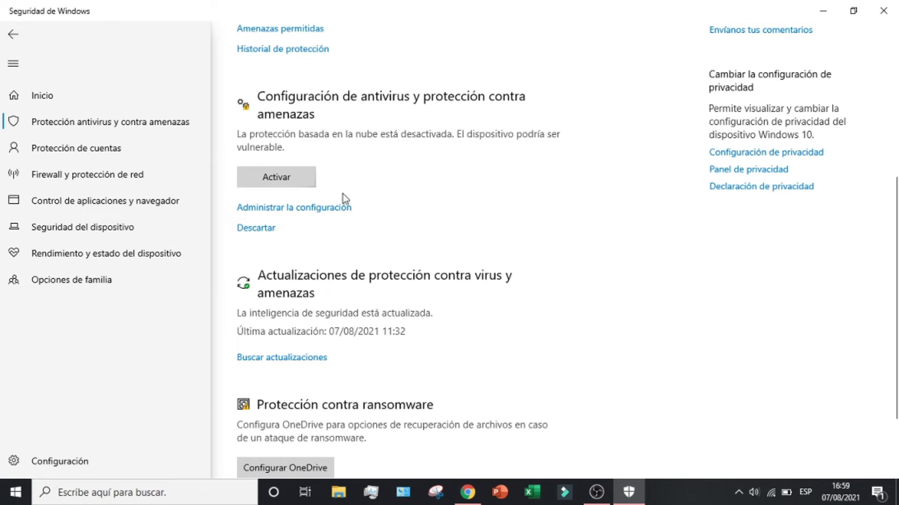
{"action": "left_click", "coordinate": [344, 207]}
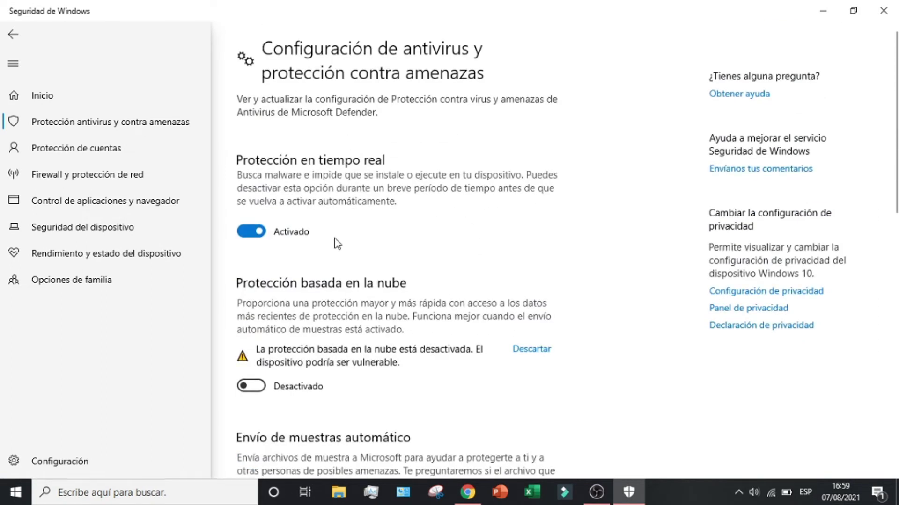
{"action": "left_click", "coordinate": [257, 233]}
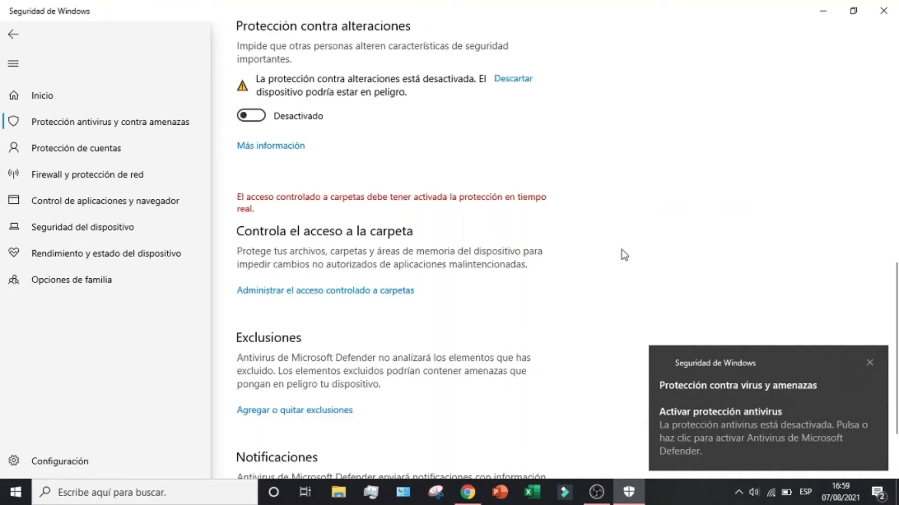
{"action": "scroll", "coordinate": [635, 232], "scroll_direction": "up", "scroll_amount": 10}
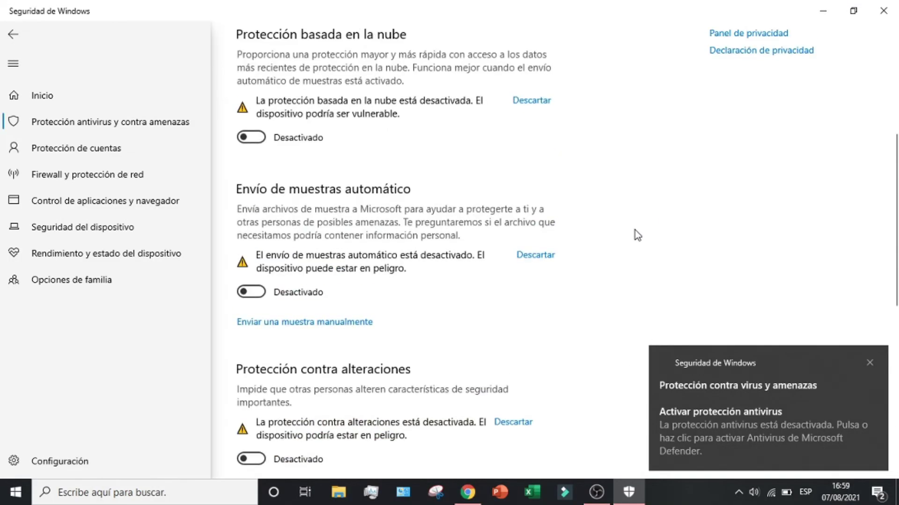
{"action": "left_click", "coordinate": [881, 8]}
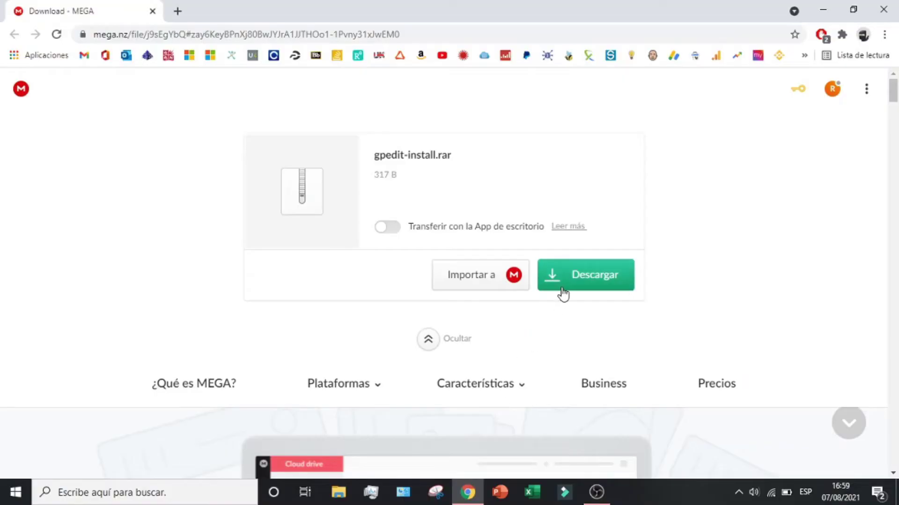
Download gpedit-install.rar from the MEGA page in Chrome and show the downloaded file in its folder.
{"action": "left_click", "coordinate": [563, 294]}
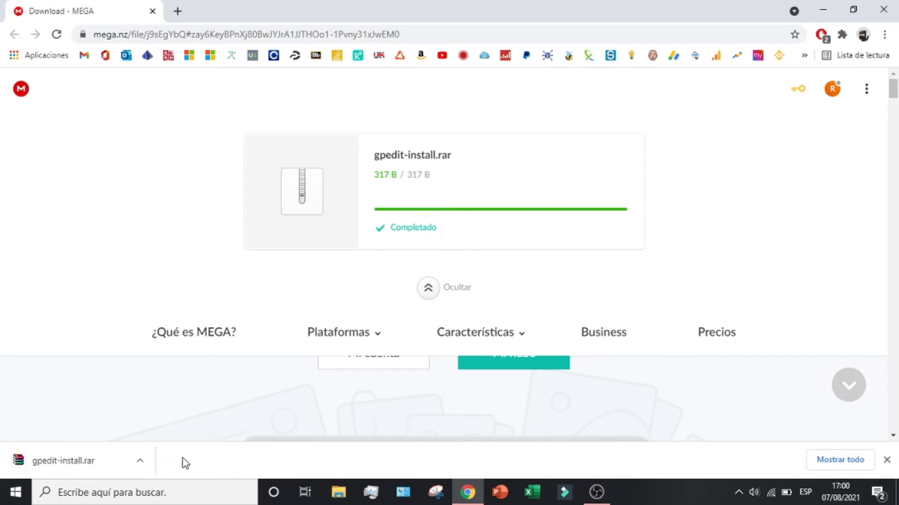
{"action": "left_click", "coordinate": [142, 467]}
{"action": "left_click", "coordinate": [187, 415]}
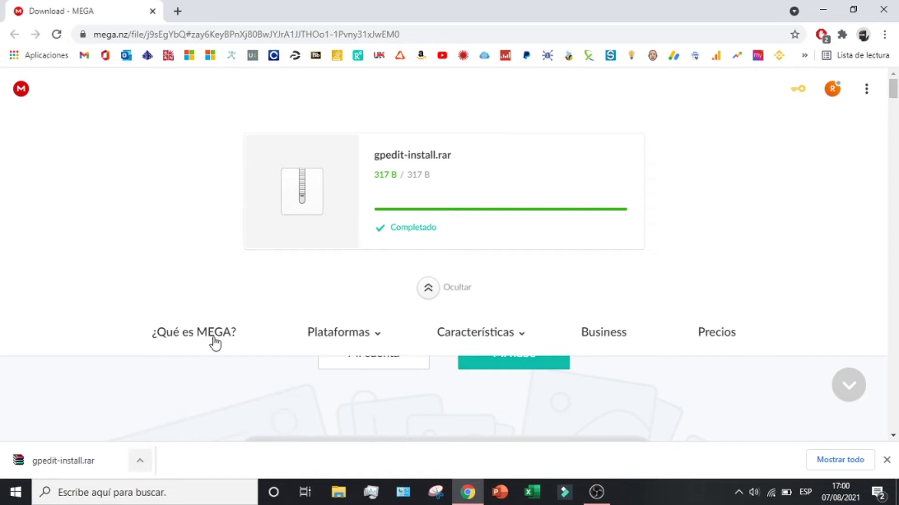
Return to the desktop and paste the gpedit-install archive there.
{"action": "key", "text": "super+d"}
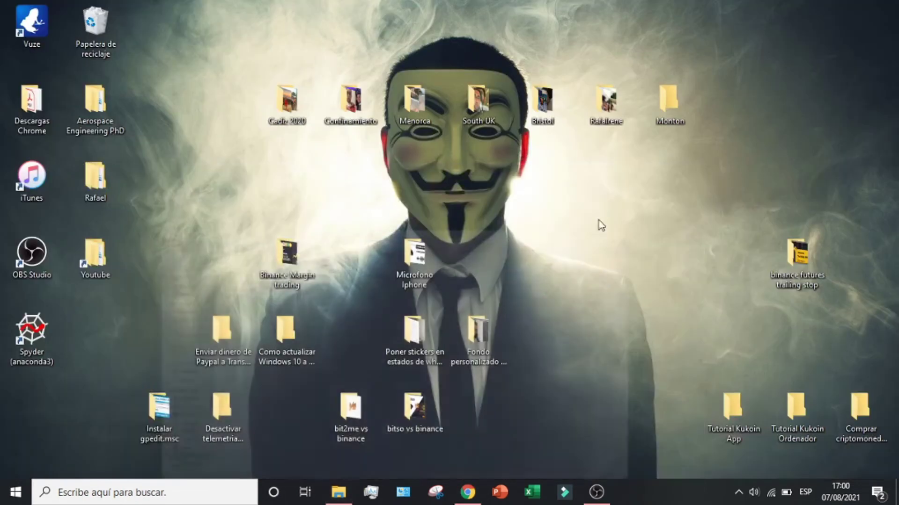
{"action": "right_click", "coordinate": [558, 258]}
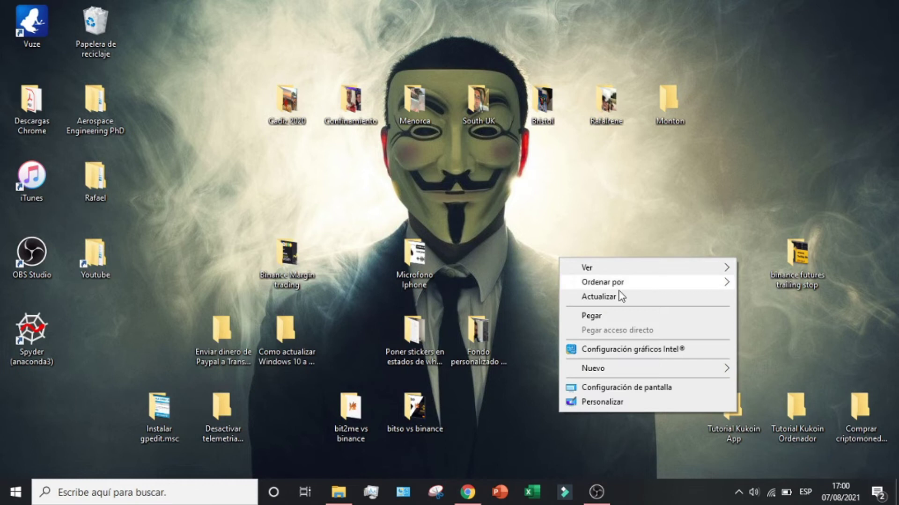
{"action": "left_click", "coordinate": [607, 299]}
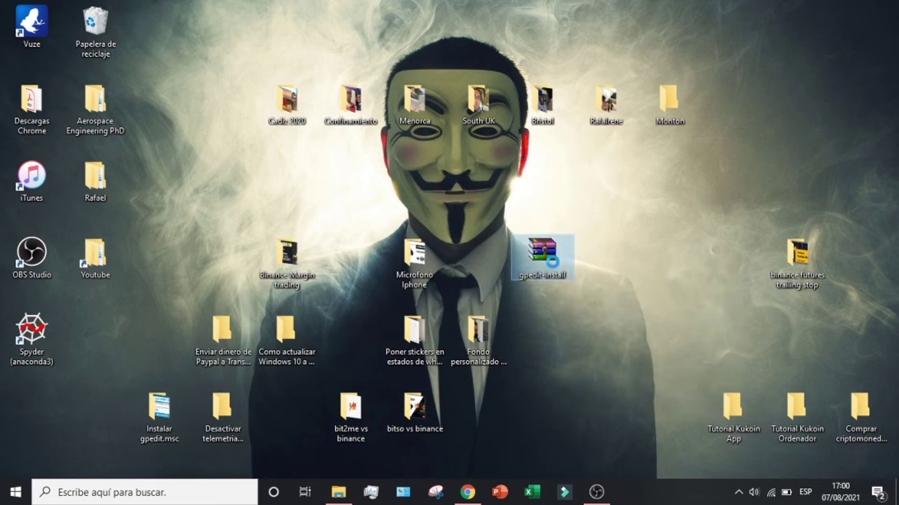
Extract the gpedit-install archive onto the desktop and place the extracted script beside the archive.
{"action": "right_click", "coordinate": [552, 262]}
{"action": "left_click", "coordinate": [619, 245]}
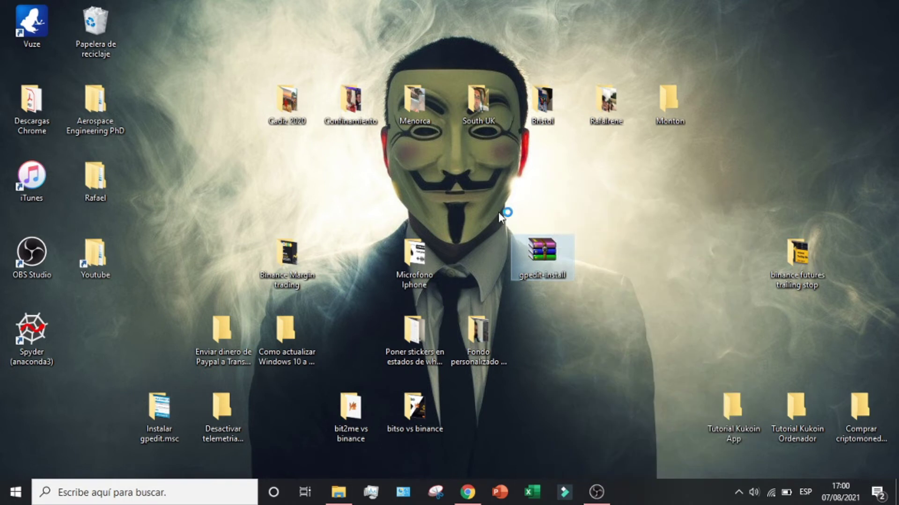
{"action": "left_click_drag", "start_coordinate": [24, 425], "coordinate": [611, 270]}
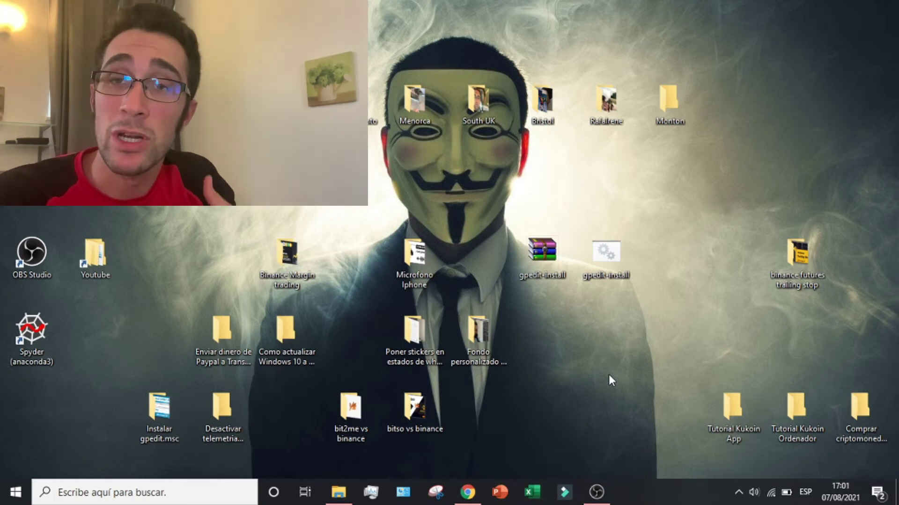
Run the extracted gpedit-install script as administrator and let it install the Group Policy packages.
{"action": "right_click", "coordinate": [614, 265]}
{"action": "mouse_move", "coordinate": [621, 278]}
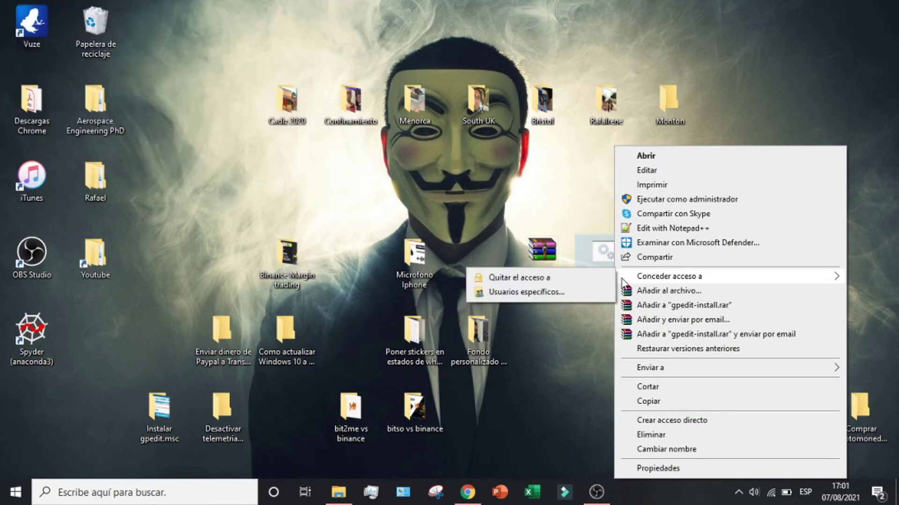
{"action": "left_click", "coordinate": [654, 199]}
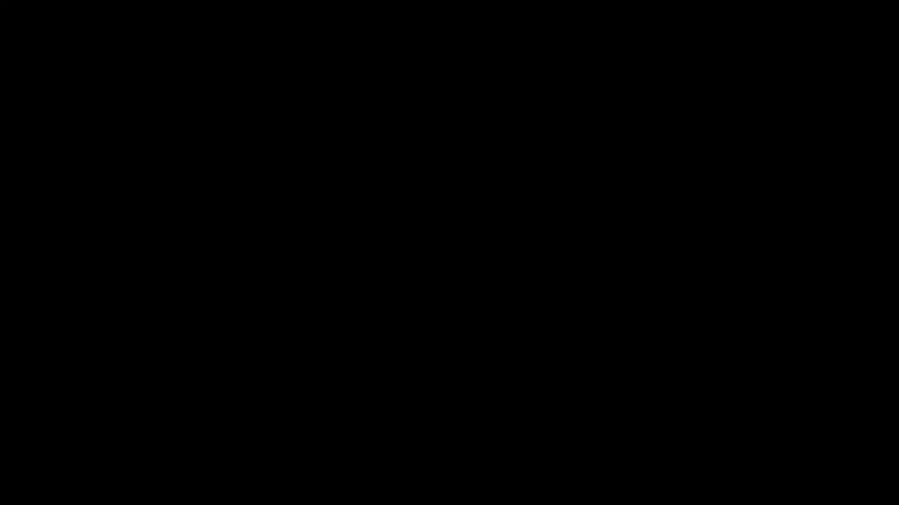
{"action": "left_click", "coordinate": [363, 324]}
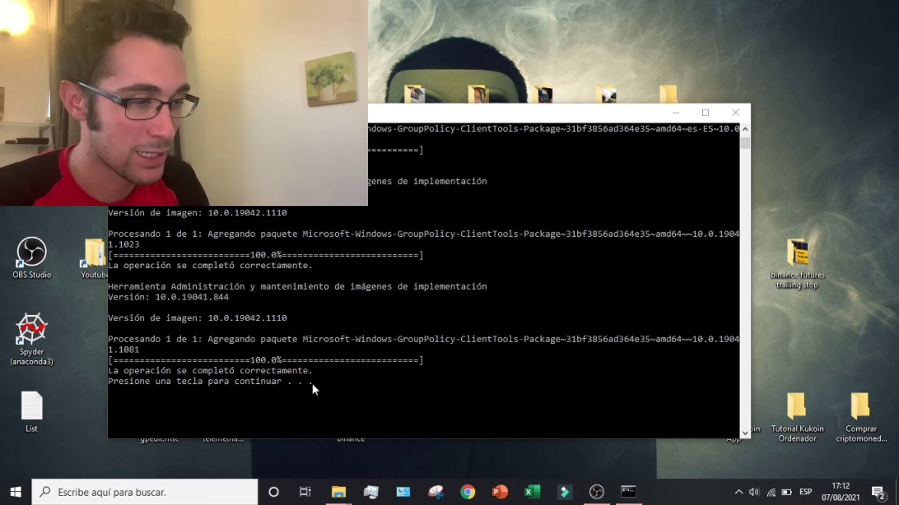
Close the finished installer console and move the List file and both gpedit-install files together to the desktop's upper-right corner.
{"action": "key", "text": "Return"}
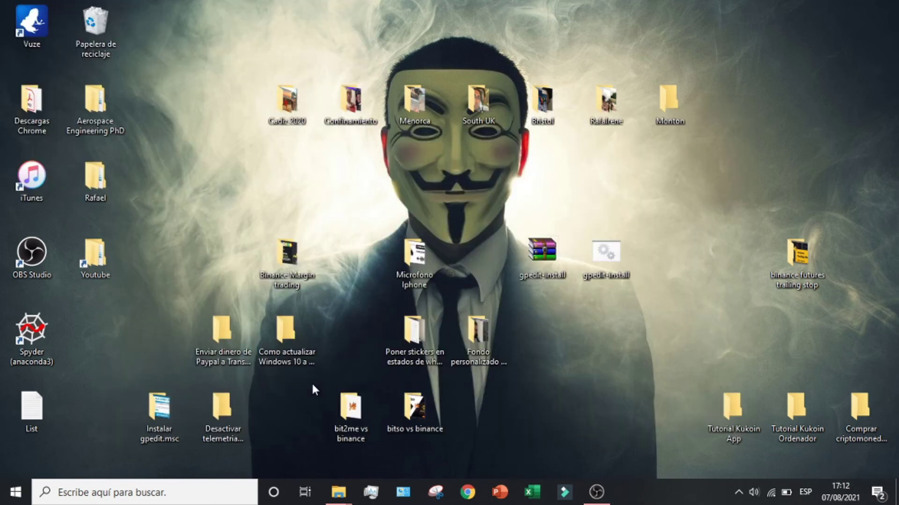
{"action": "left_click_drag", "start_coordinate": [26, 417], "coordinate": [662, 269]}
{"action": "left_click_drag", "start_coordinate": [710, 218], "coordinate": [858, 31]}
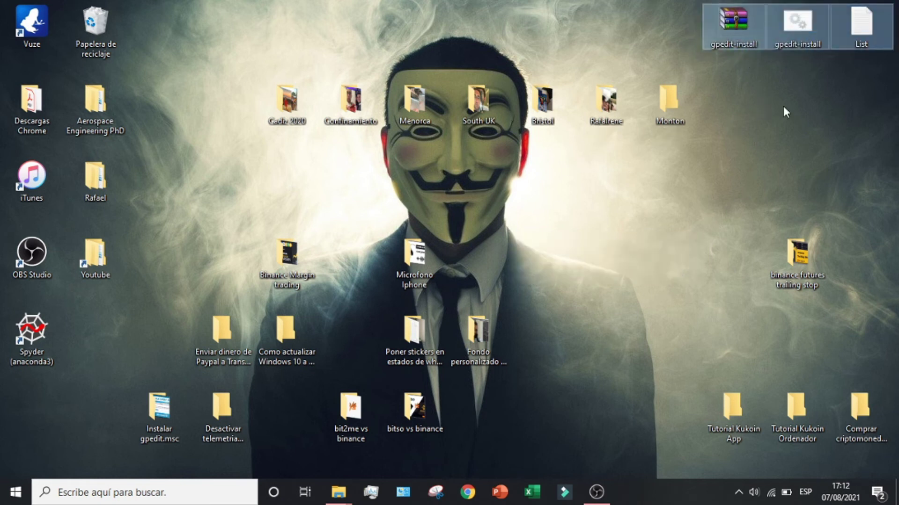
Search Windows for gpedit.msc and open the matching console document.
{"action": "left_click", "coordinate": [118, 493]}
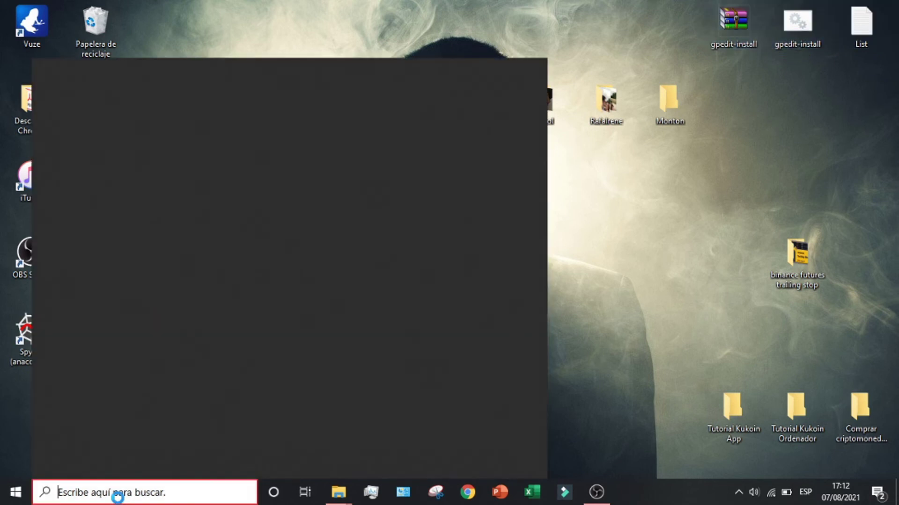
{"action": "type", "text": "gpedit"}
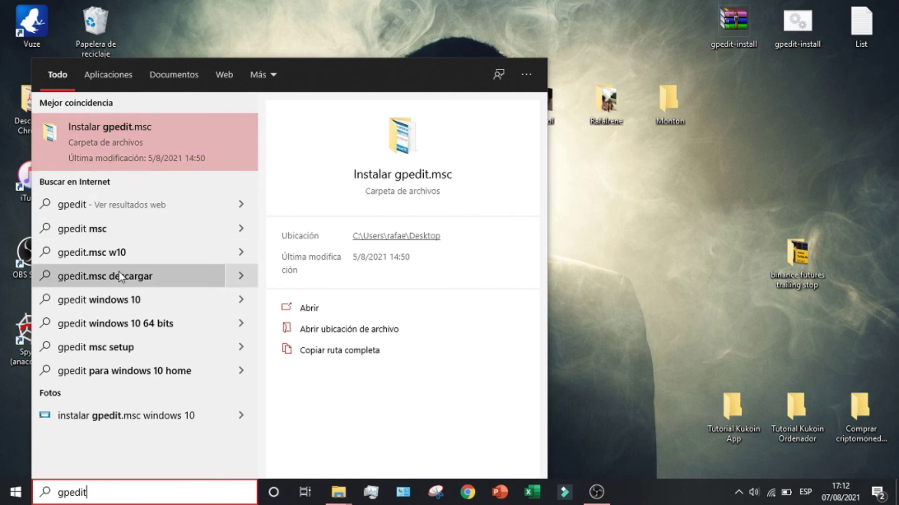
{"action": "type", "text": ".msc"}
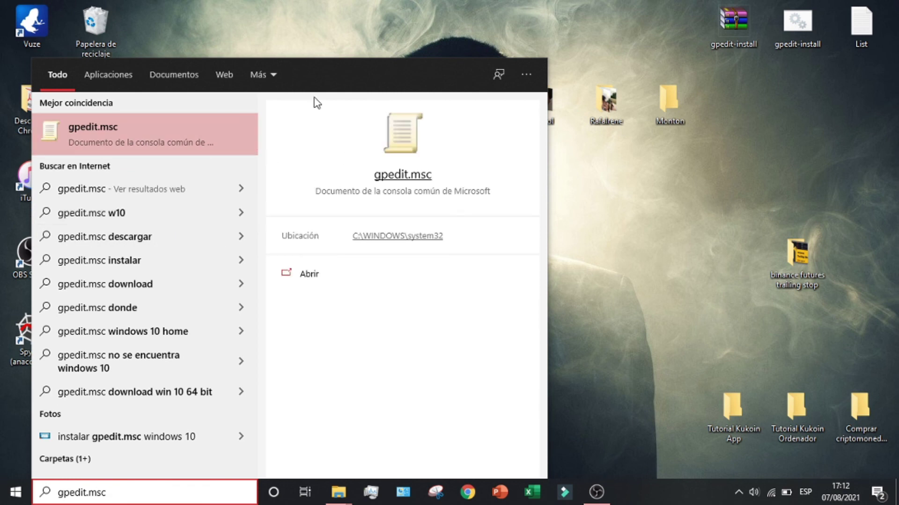
{"action": "left_click", "coordinate": [136, 142]}
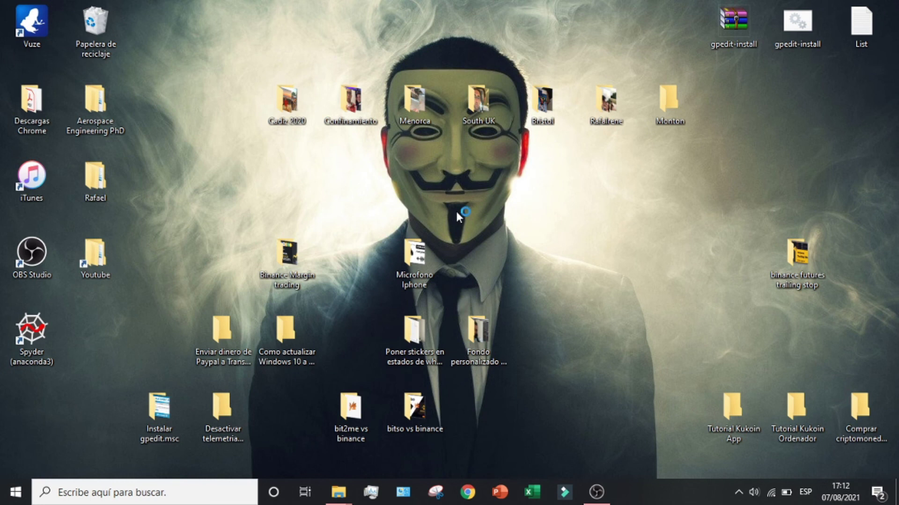